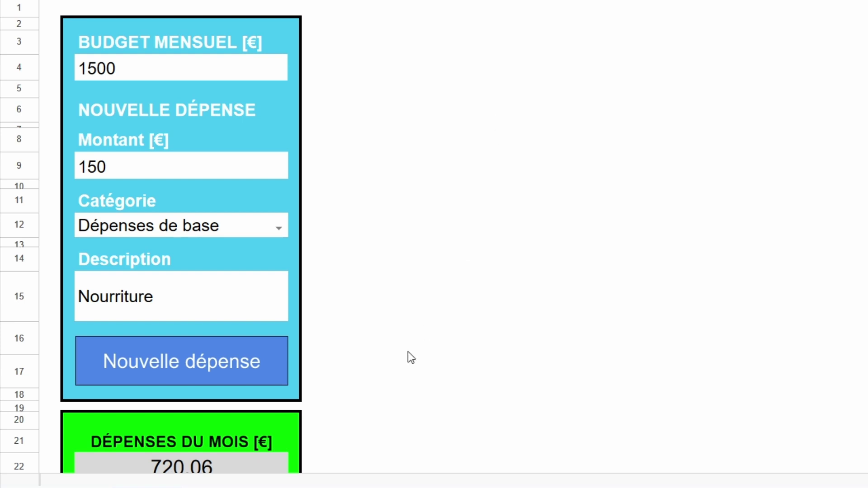
Delete the Nouvelle dépense button drawing and select cell C17 where it sat
click(251, 369)
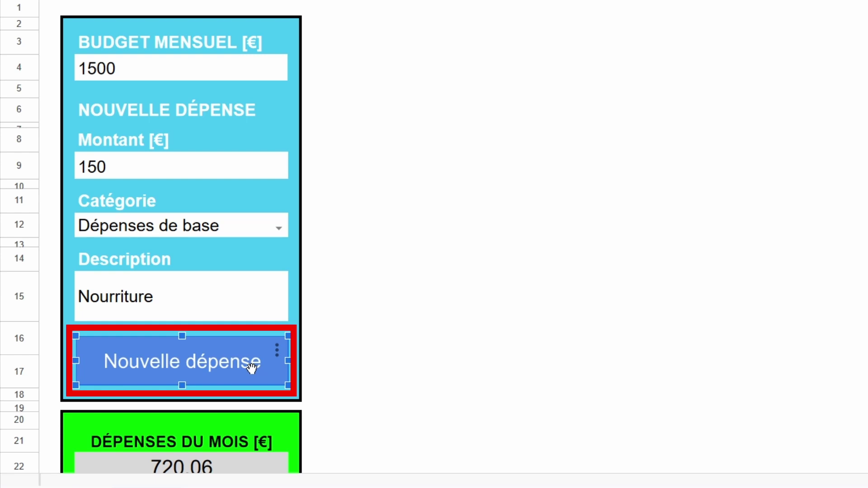
key(Delete)
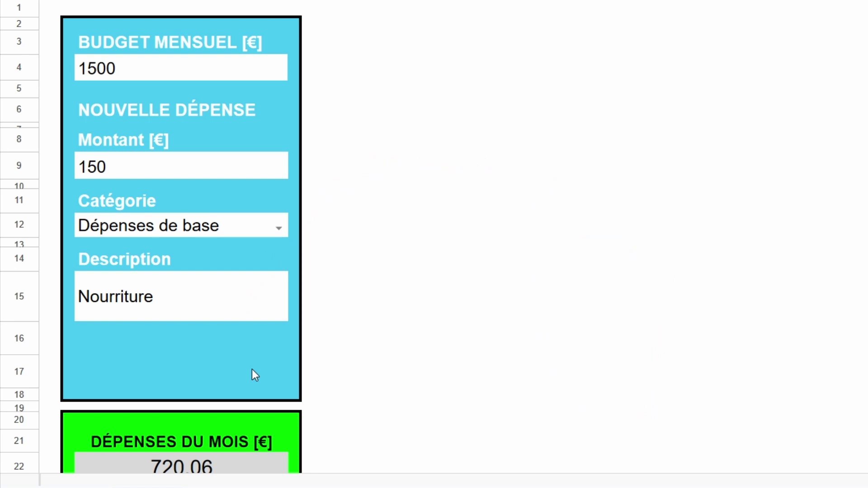
click(255, 375)
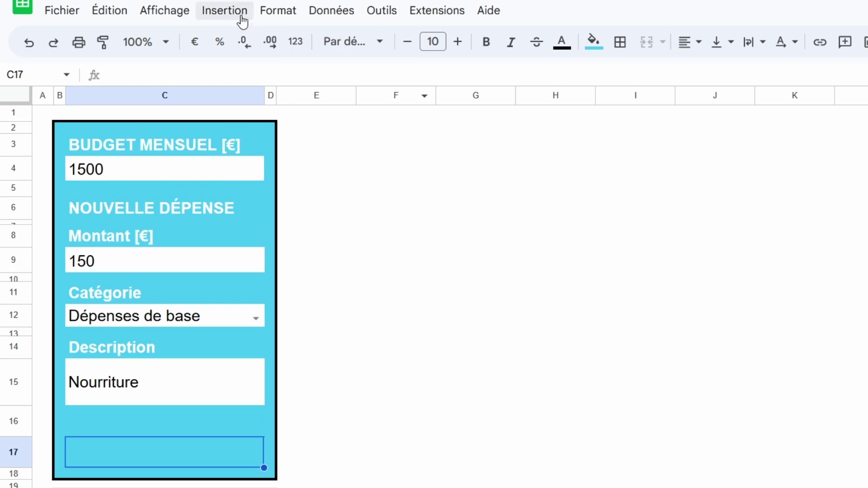
Insert a checkbox in cell C17 and add a new row below row 17
click(224, 11)
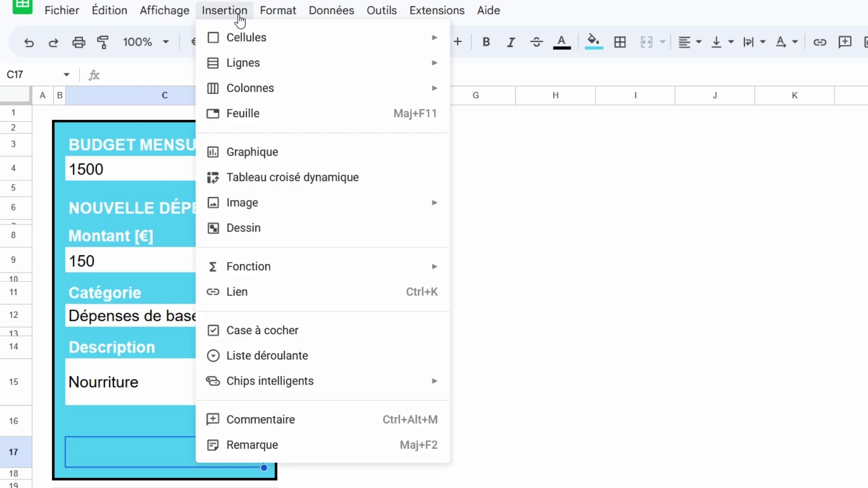
click(295, 335)
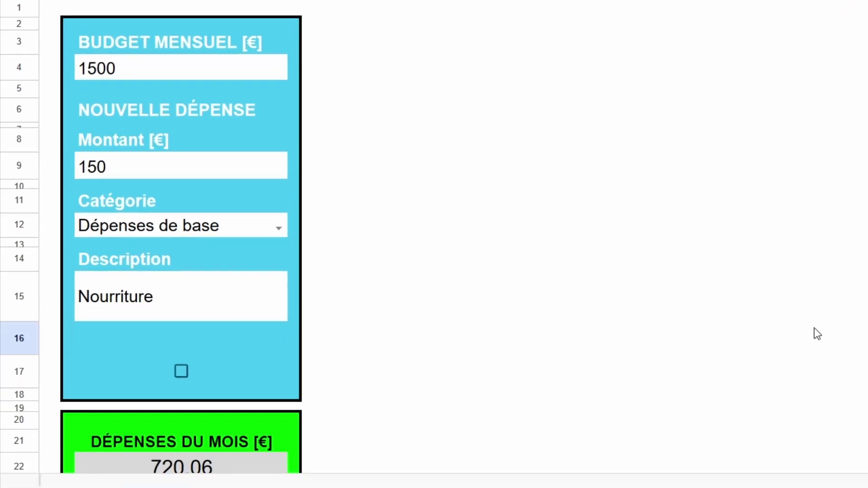
click(19, 371)
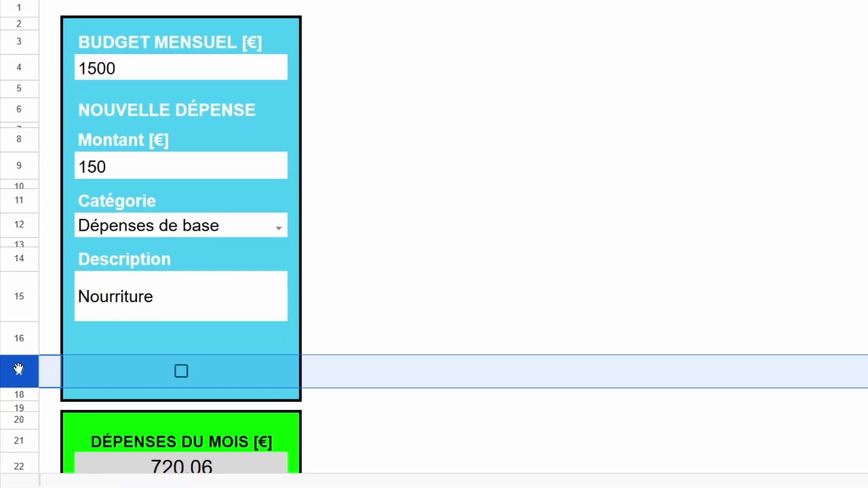
right_click(19, 369)
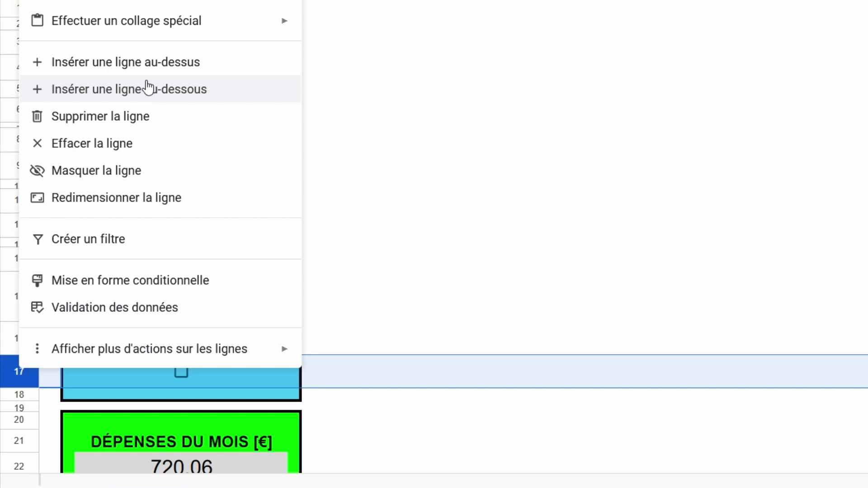
click(149, 87)
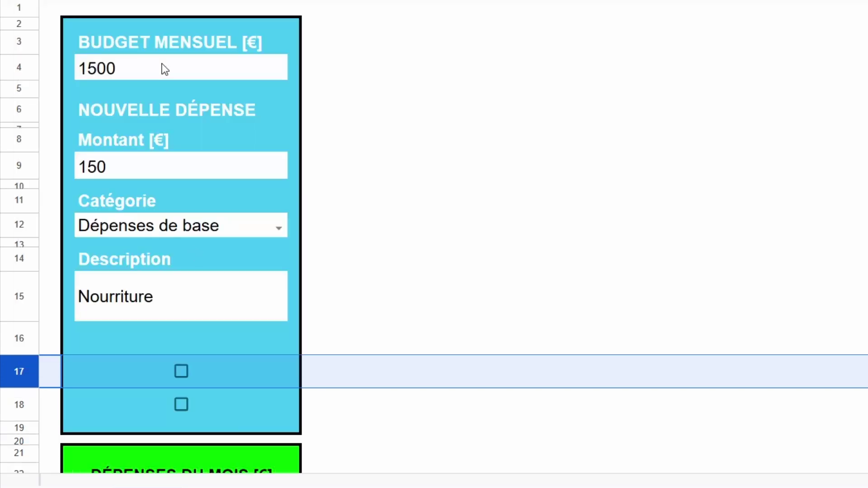
Clear C17 by pasting a blank cell over it and enter the label 'Ajouter dépense'
click(243, 352)
key(ctrl+c)
click(226, 374)
key(ctrl+v)
text(Ajouter dépen)
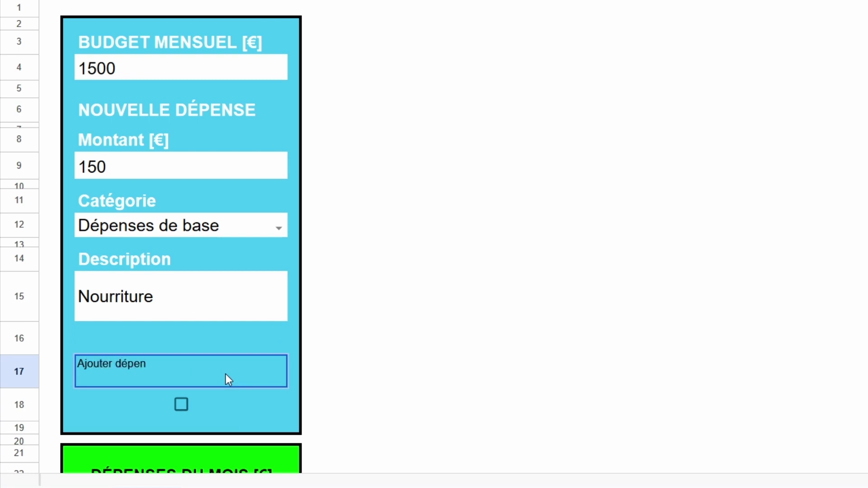
text(se)
key(Return)
Centre the label horizontally and vertically, make it bold at size 16, and shorten row 16
key(Up)
click(754, 22)
click(769, 58)
click(787, 21)
click(798, 58)
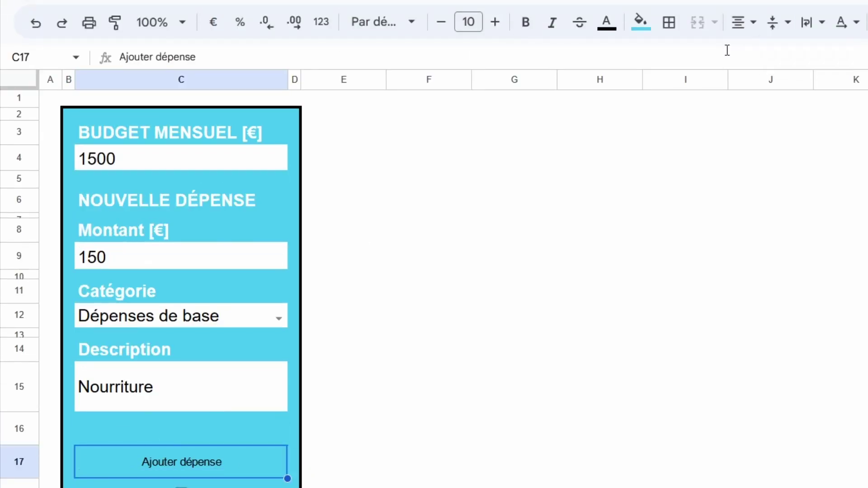
click(496, 22)
click(527, 23)
drag(16, 445, 16, 428)
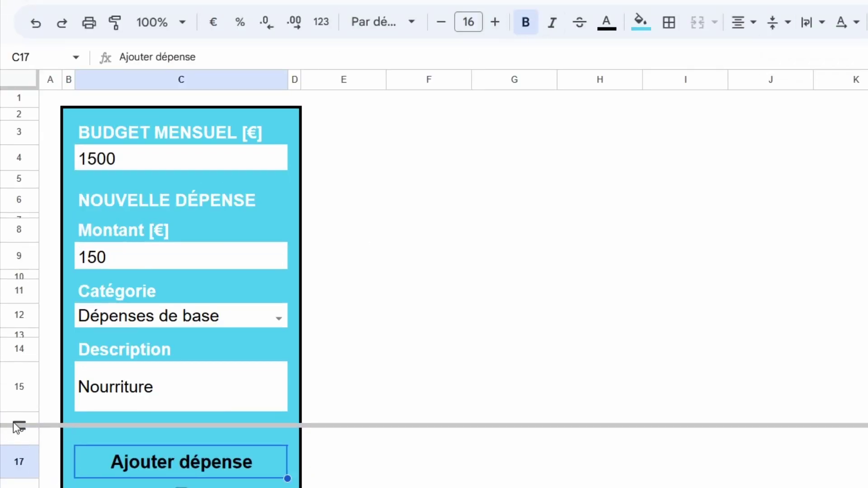
click(851, 441)
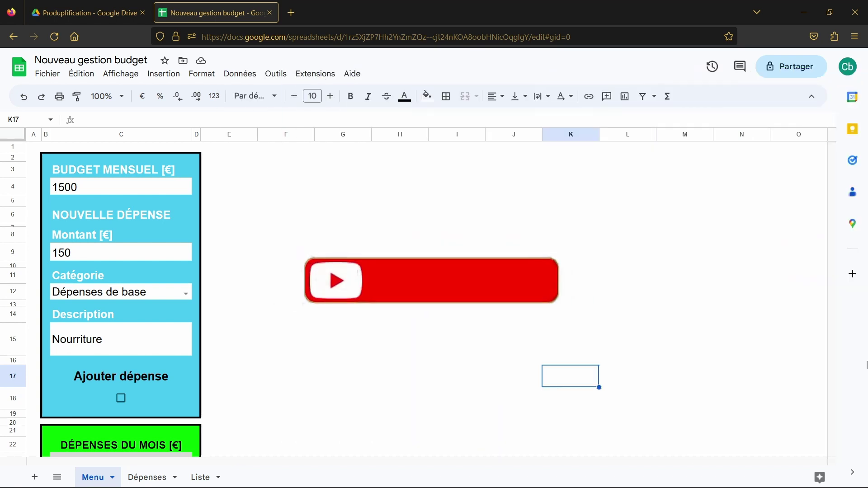
Open the spreadsheet's Apps Script editor from the Extensions menu to view ajouterDepense
click(627, 314)
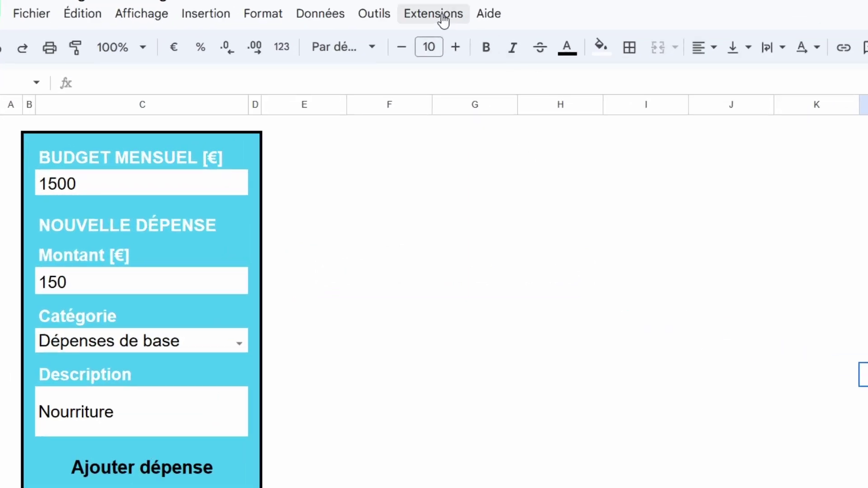
click(443, 20)
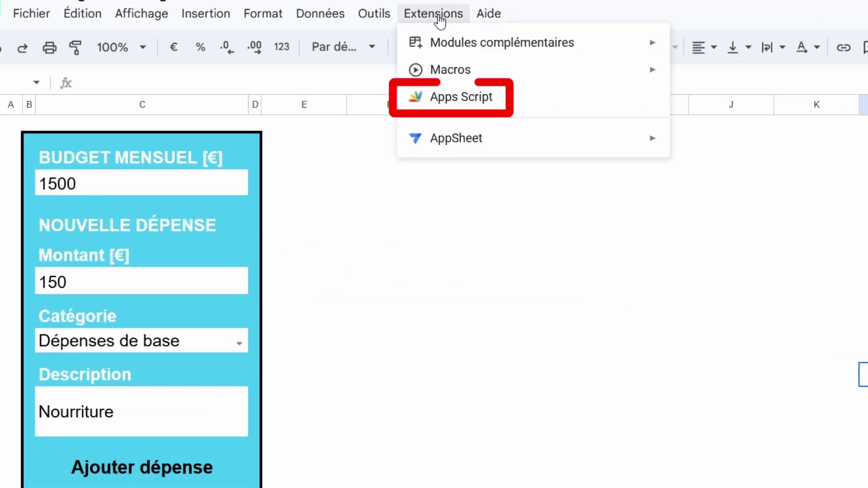
click(461, 97)
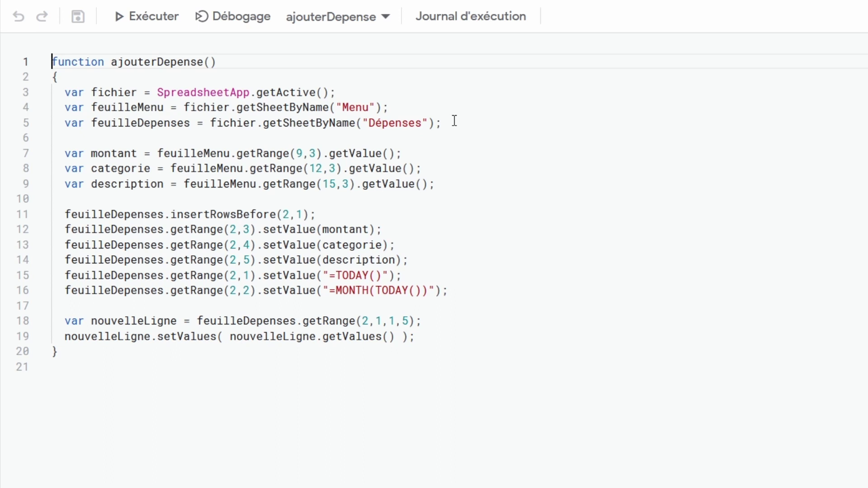
Start a new line after line 5 reading 'var estCochee =' and check the budget spreadsheet
click(455, 120)
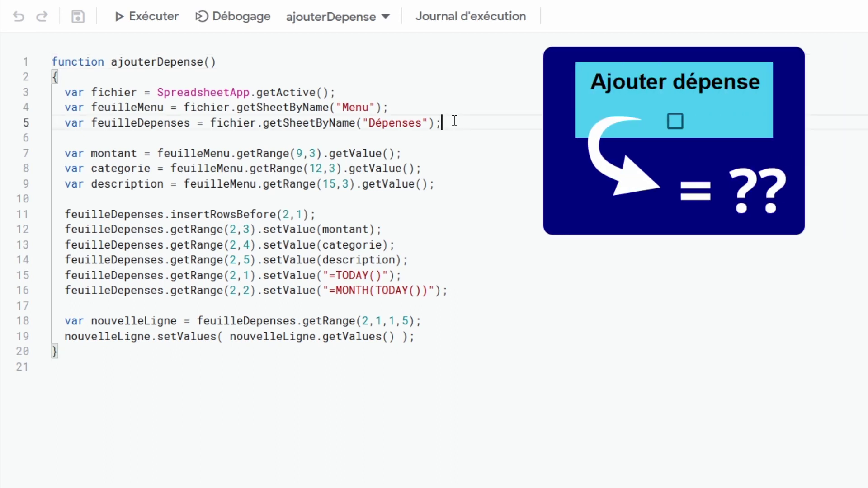
key(Return)
key(Return)
text(var )
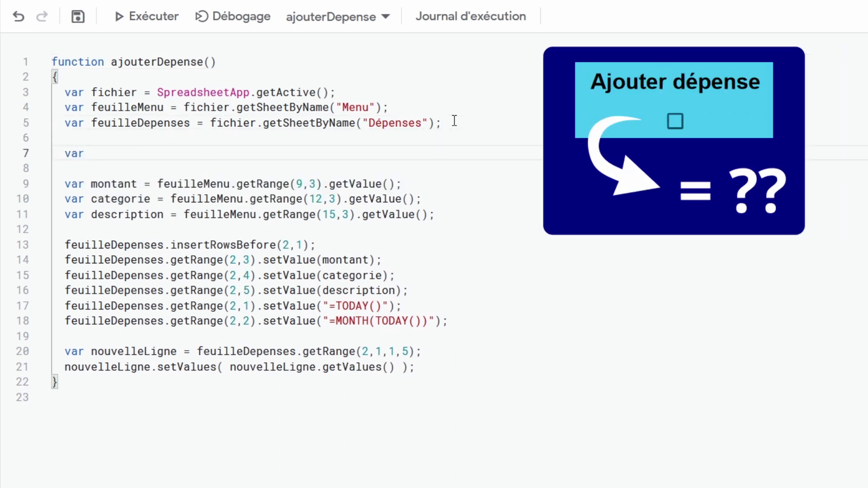
text(est)
text(Cochee )
text(=)
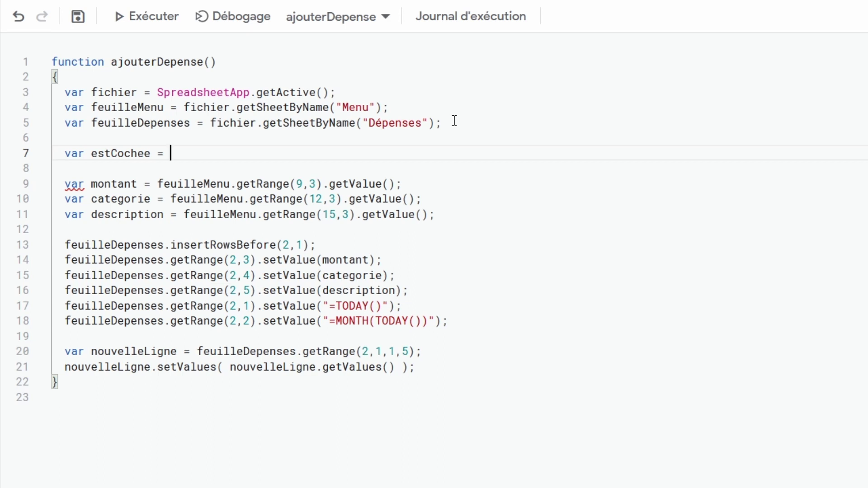
click(246, 13)
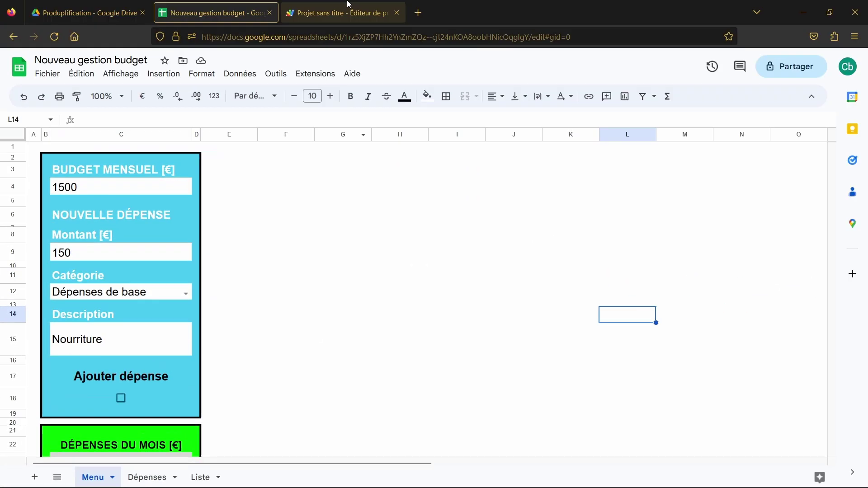
click(343, 4)
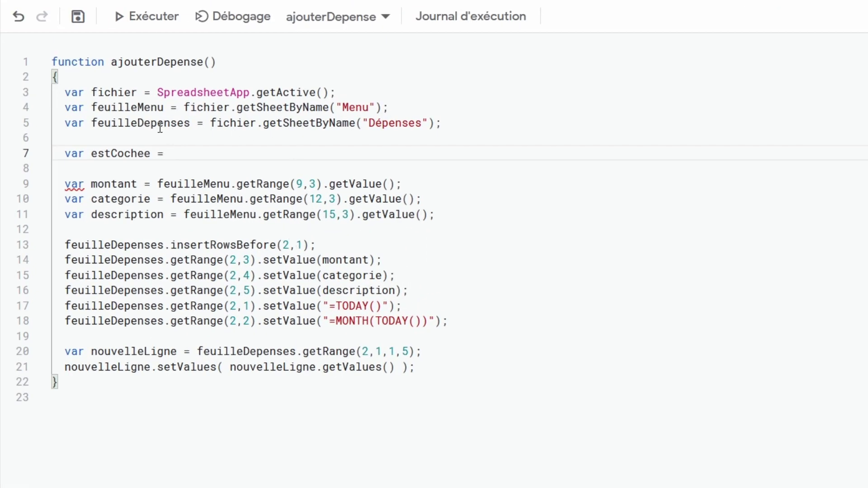
Complete it as feuilleMenu.getRange(18,3).getValue(); and save the script
text(feui)
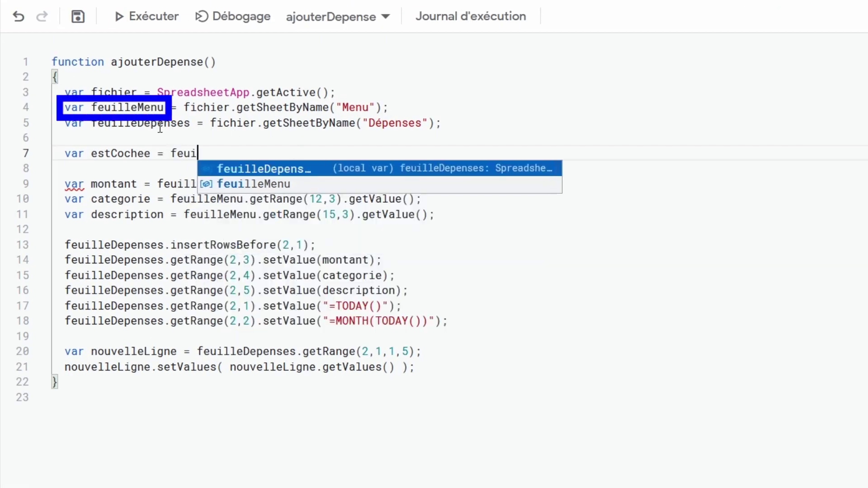
text(lle.)
key(BackSpace)
text(M)
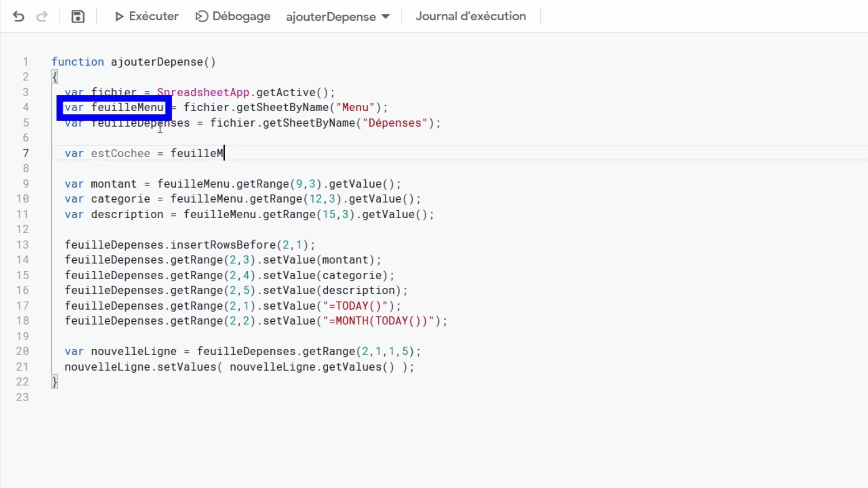
text(enu)
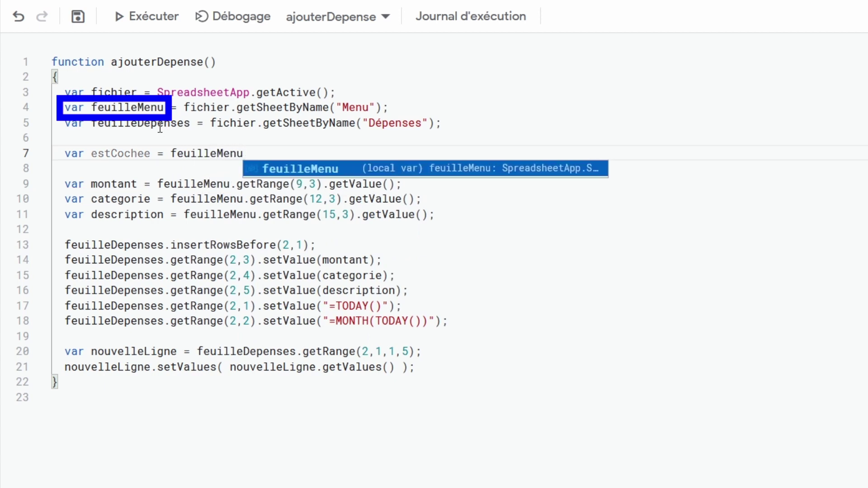
text(.get)
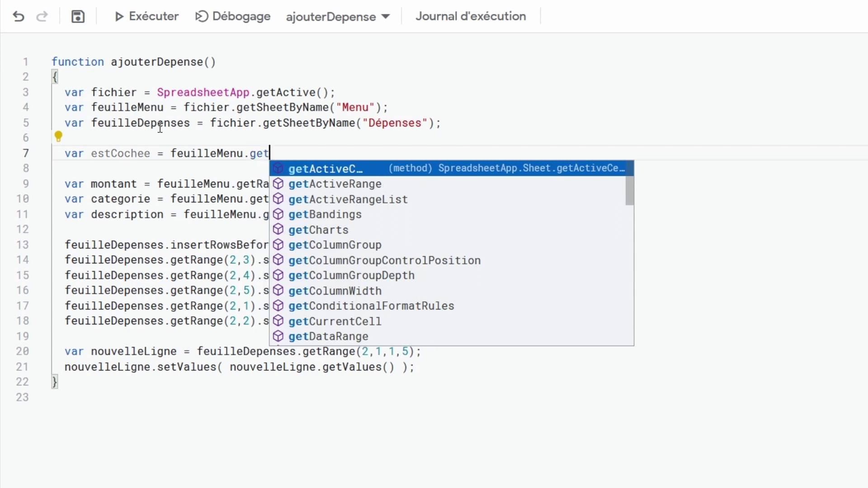
text(R)
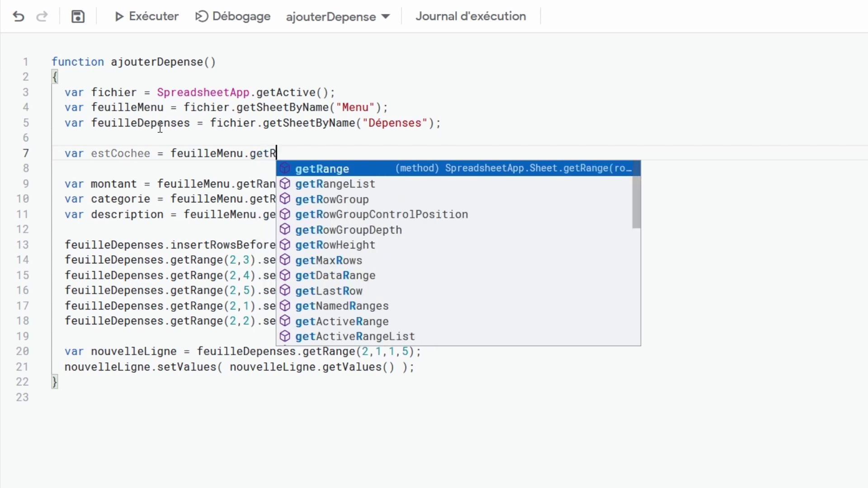
text(ange()
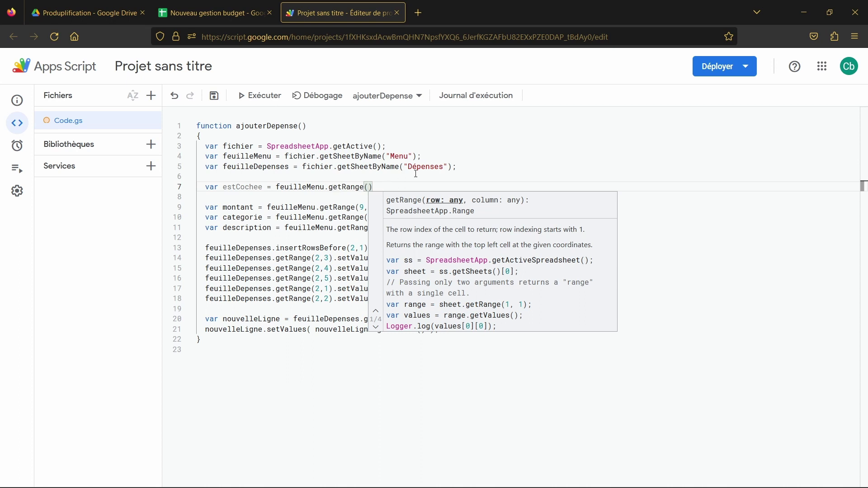
click(211, 13)
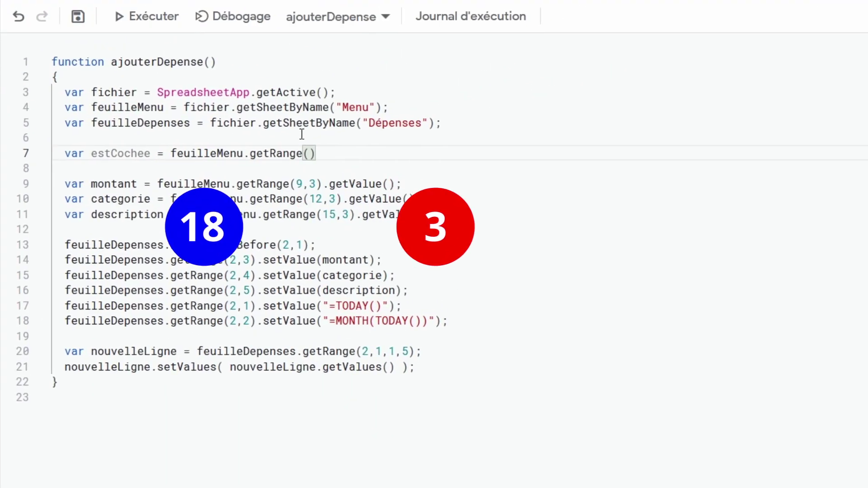
text(18,)
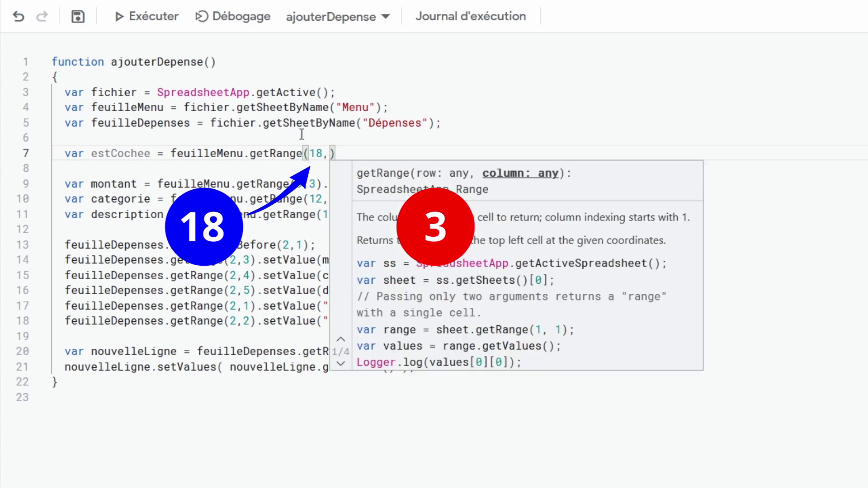
text(3))
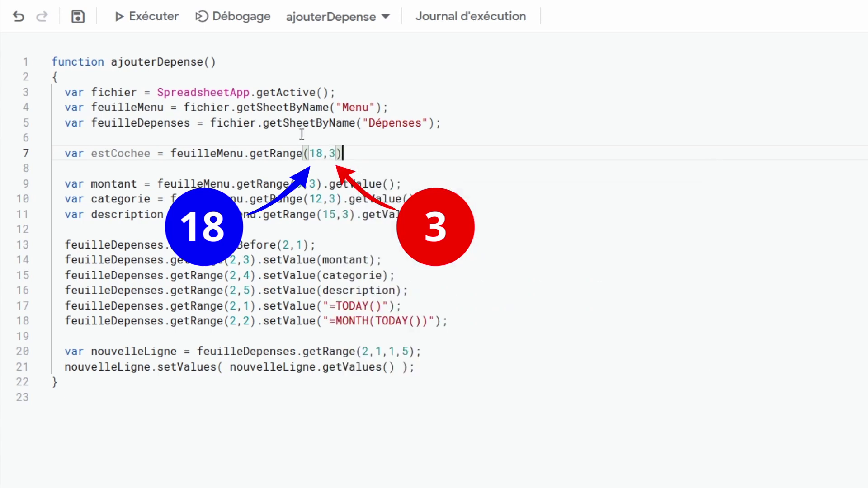
text(.)
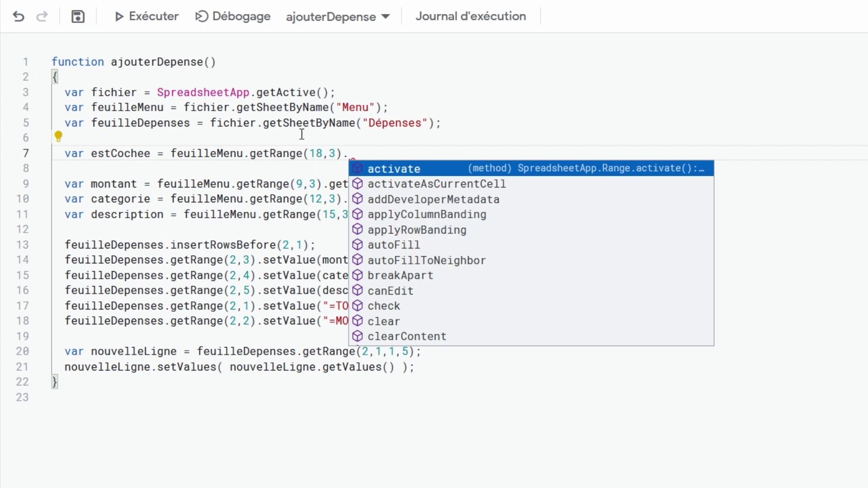
text(get)
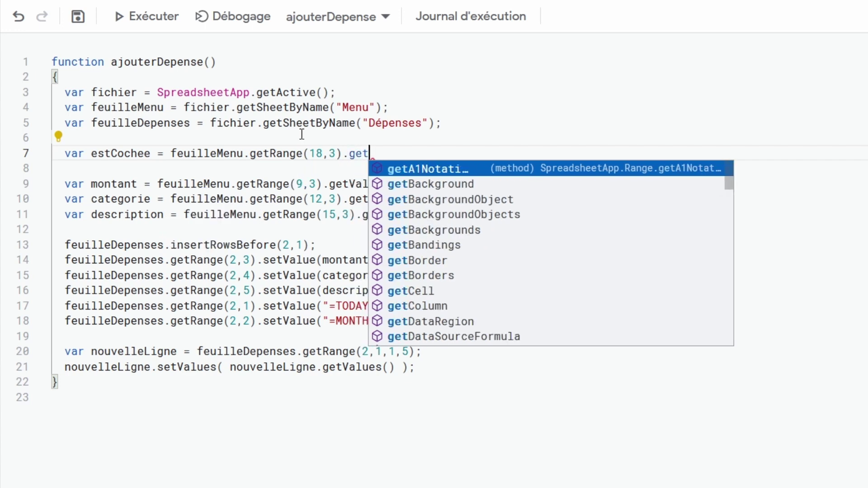
text(Value)
key(Return)
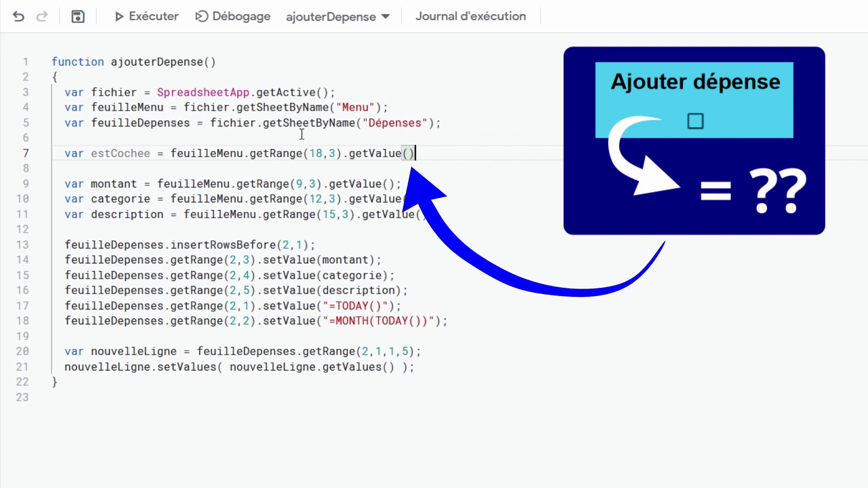
text(;)
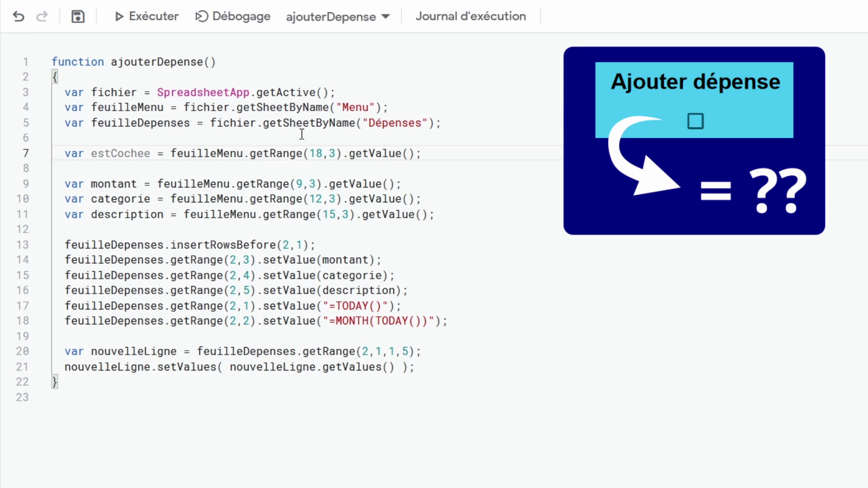
key(ctrl+s)
Below the estCochee line, add an 'if' followed by an opening brace
key(Return)
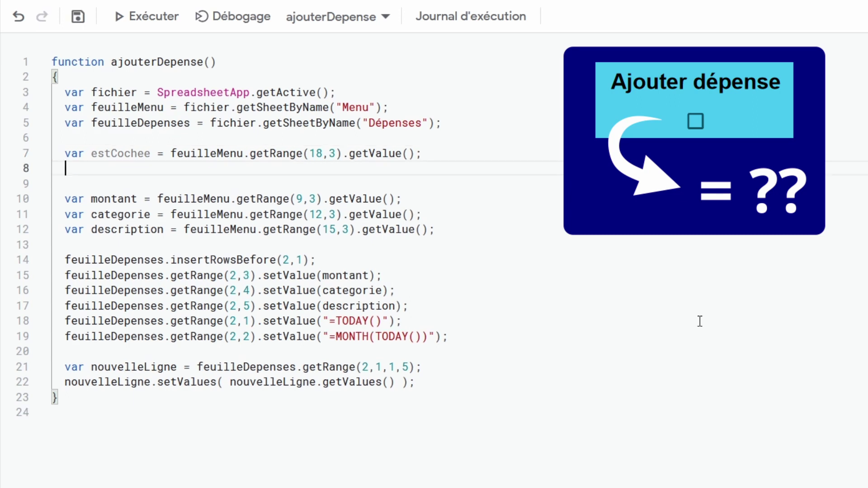
key(Return)
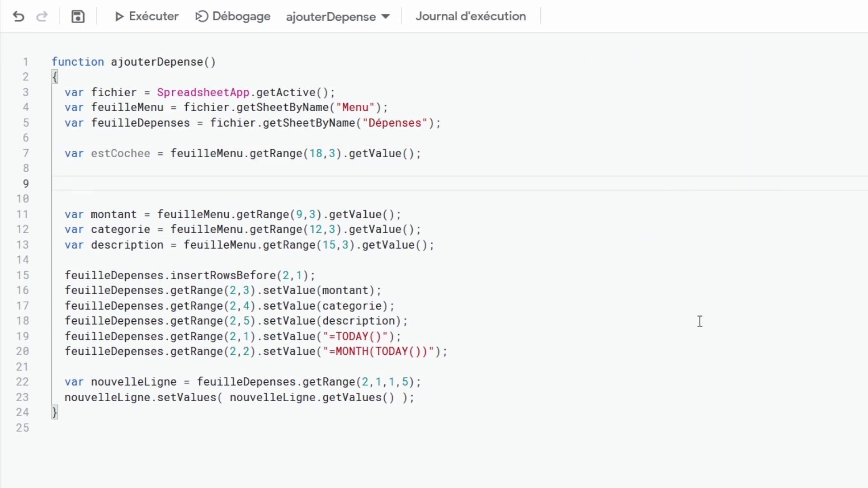
text(if)
key(Return)
key(Return)
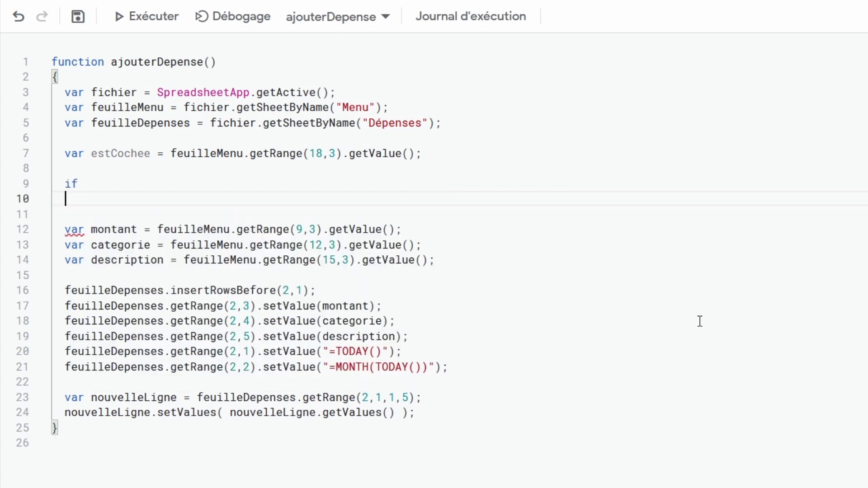
text({)
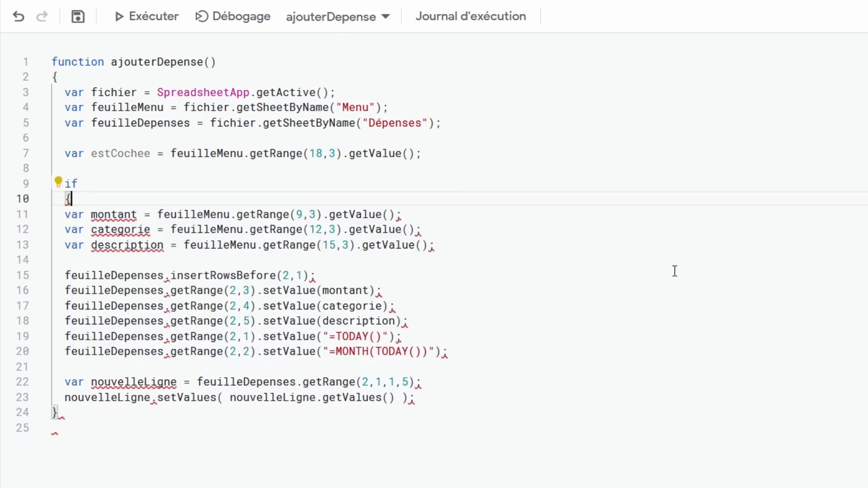
key(Delete)
Indent the expense-adding statements inside the block and close it with a brace
drag(111, 398, 30, 214)
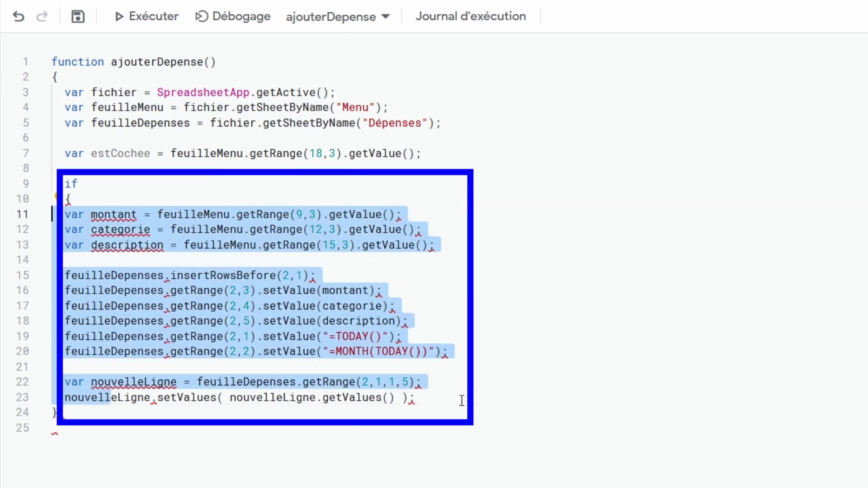
key(Tab)
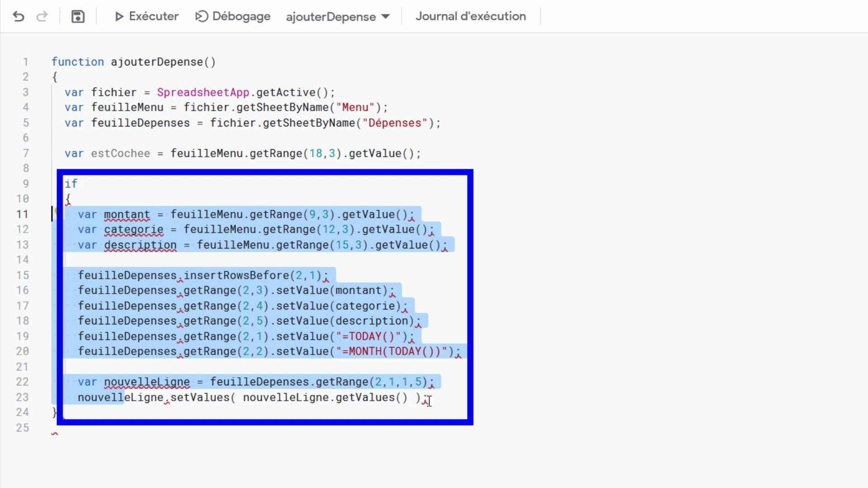
click(428, 401)
key(Return)
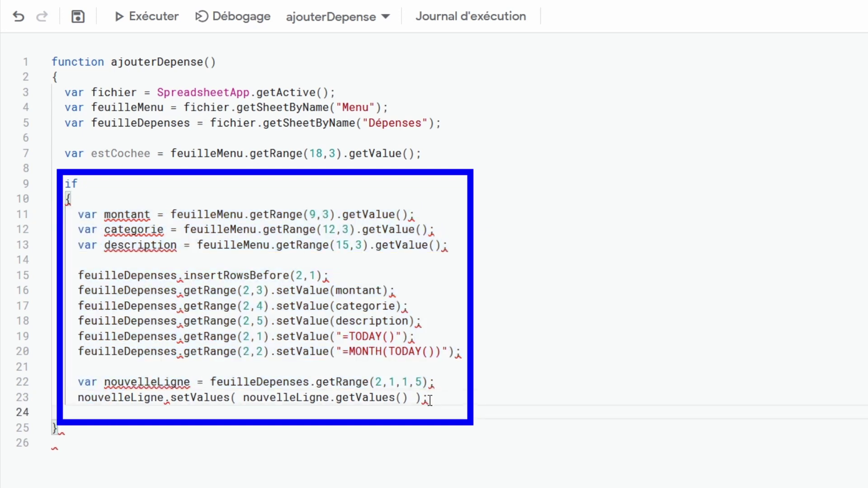
text(})
click(118, 180)
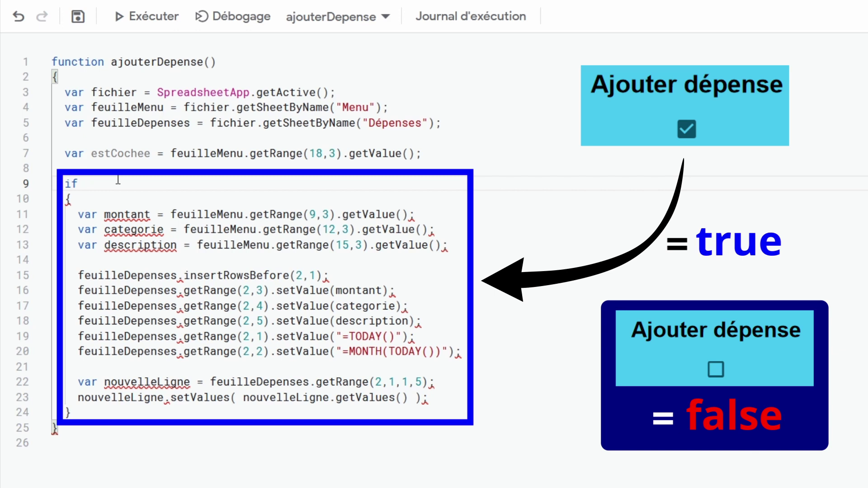
Give the if the condition (estCochee == true) and add an empty line at the block's end
text( (es)
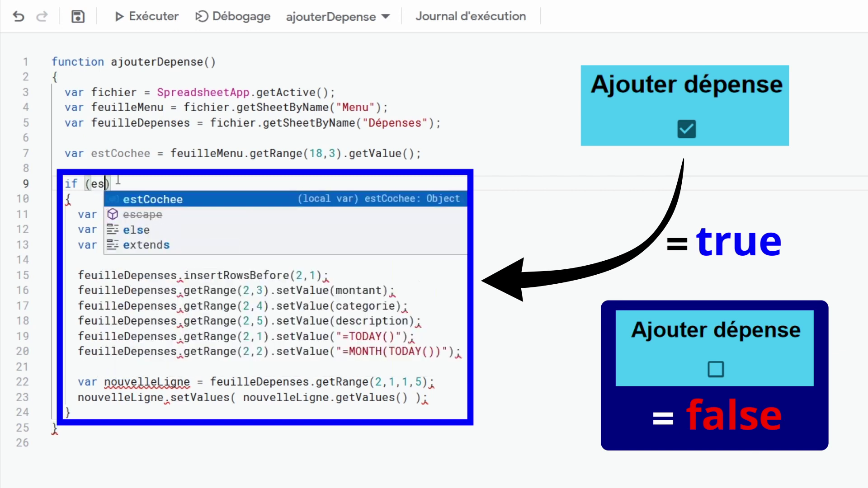
text(t)
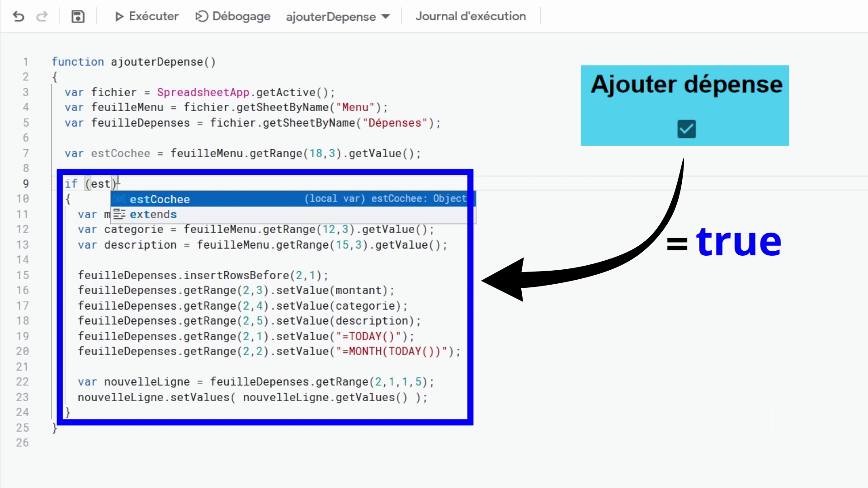
text(C)
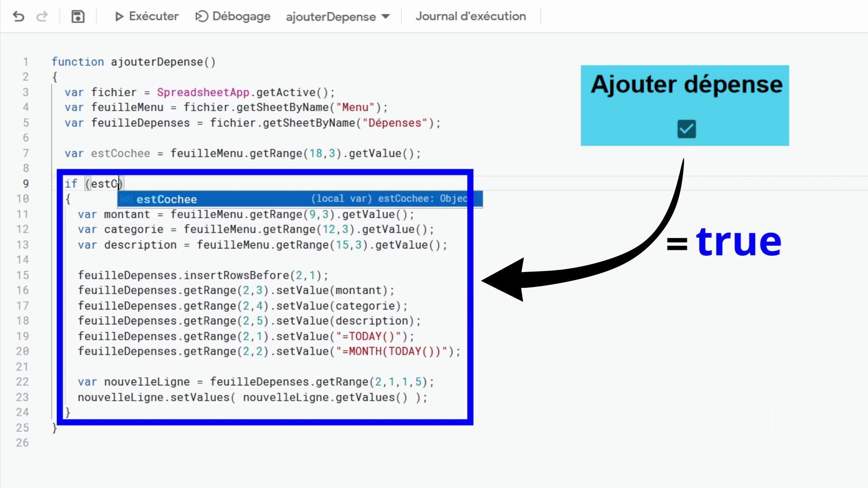
text(ochee )
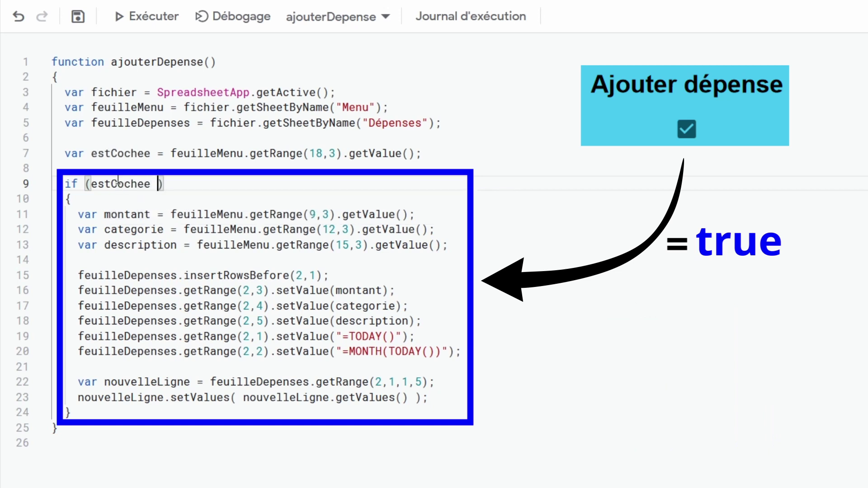
text(== tru)
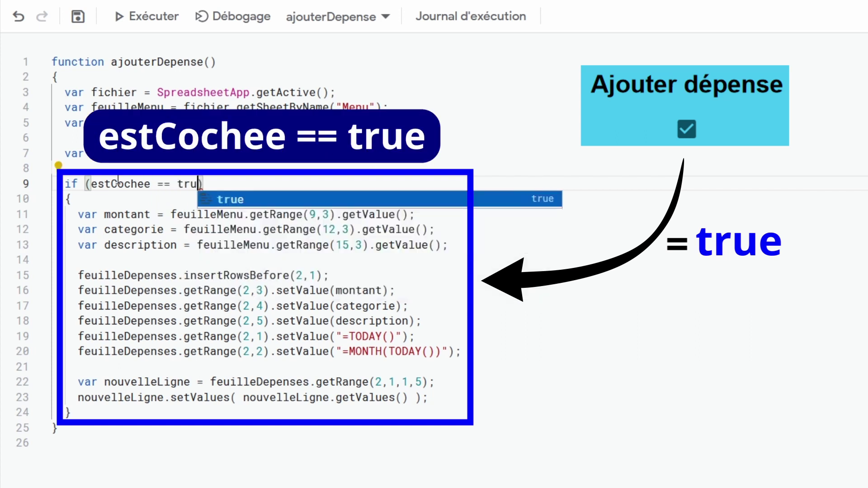
text(e)
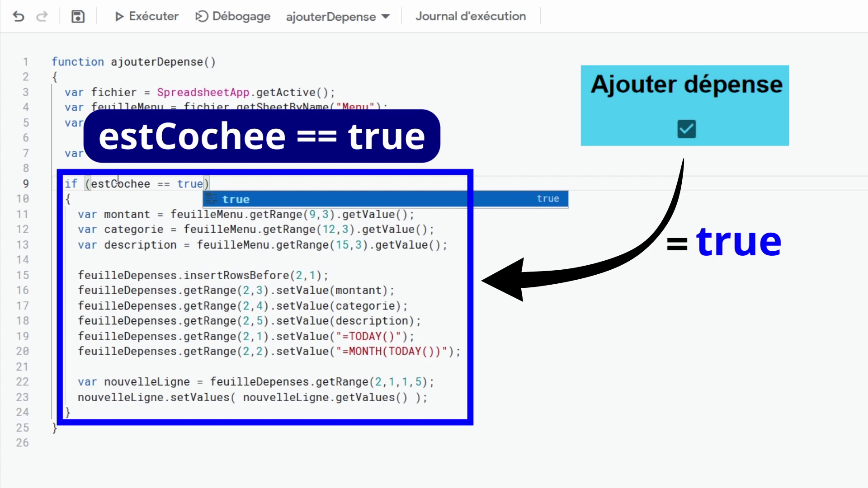
text())
click(528, 396)
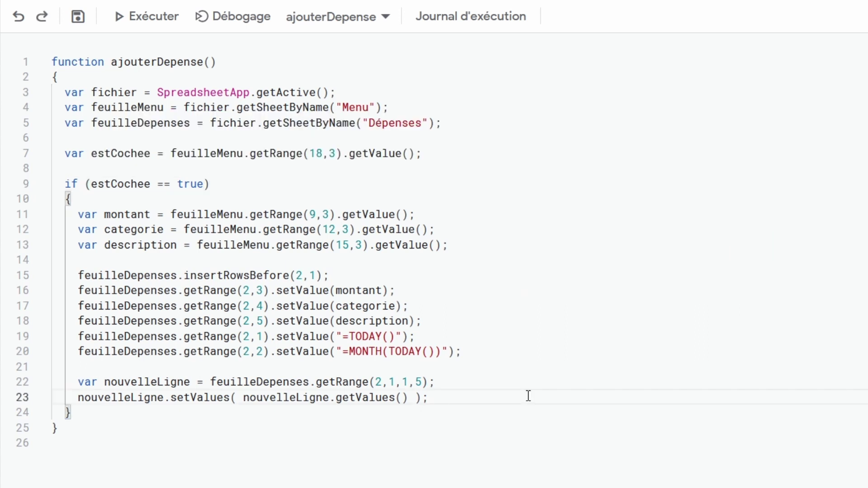
key(Return)
key(Return)
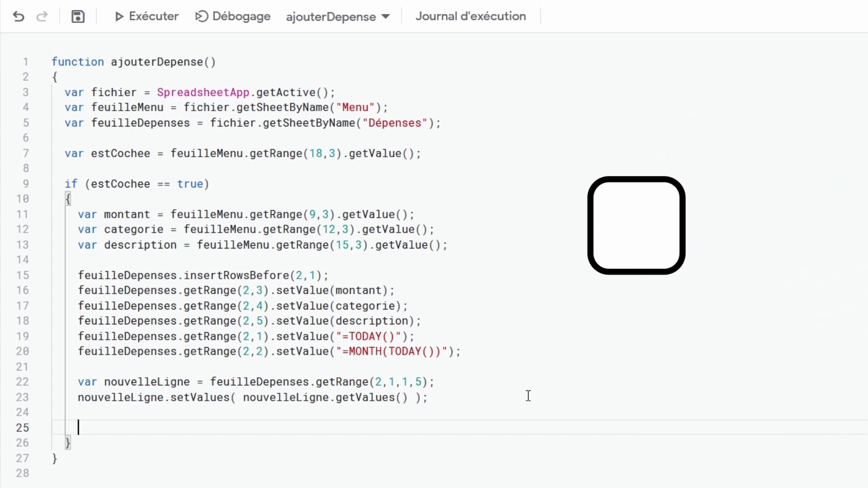
Add feuilleMenu.getRange(18,3).setValue(false); to untick the checkbox, then save the script
text(feuilleM)
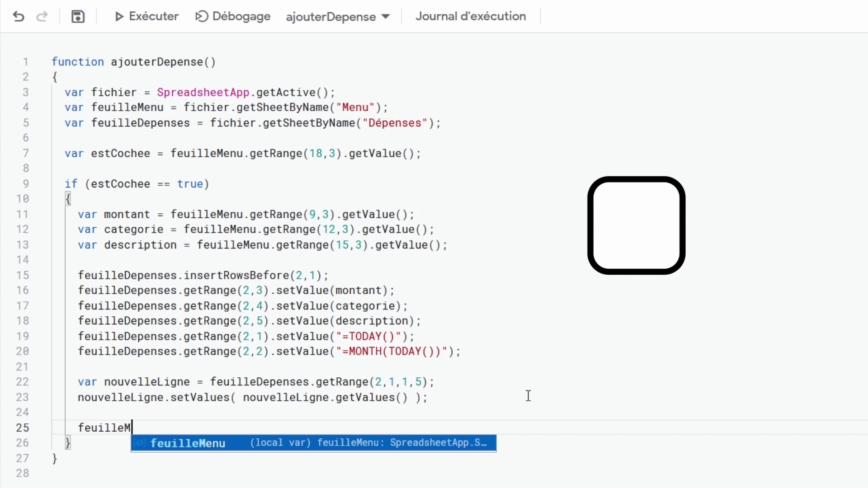
text(enu)
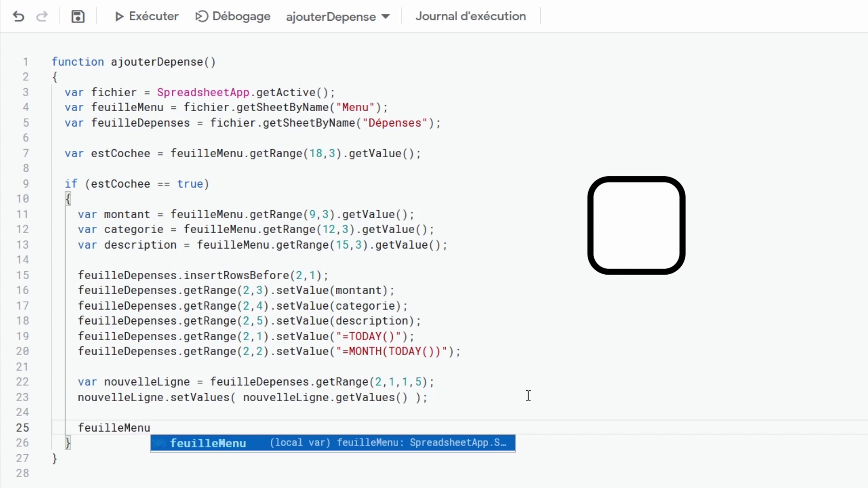
text(.get)
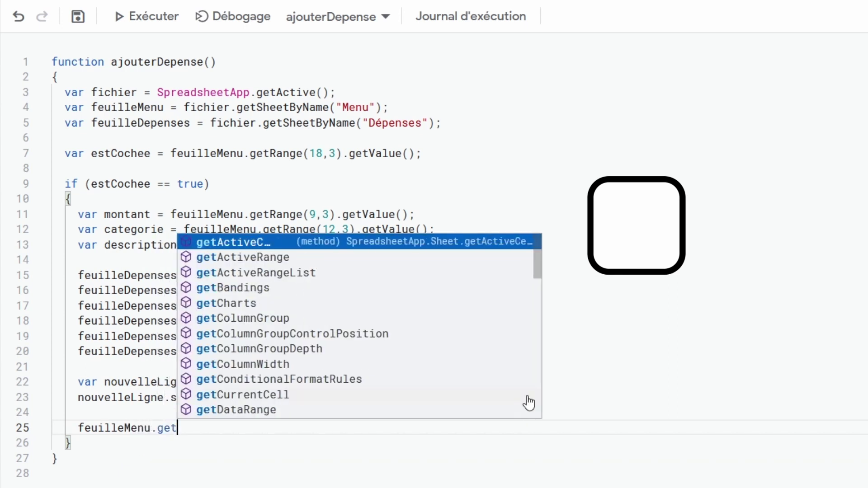
text(Range()
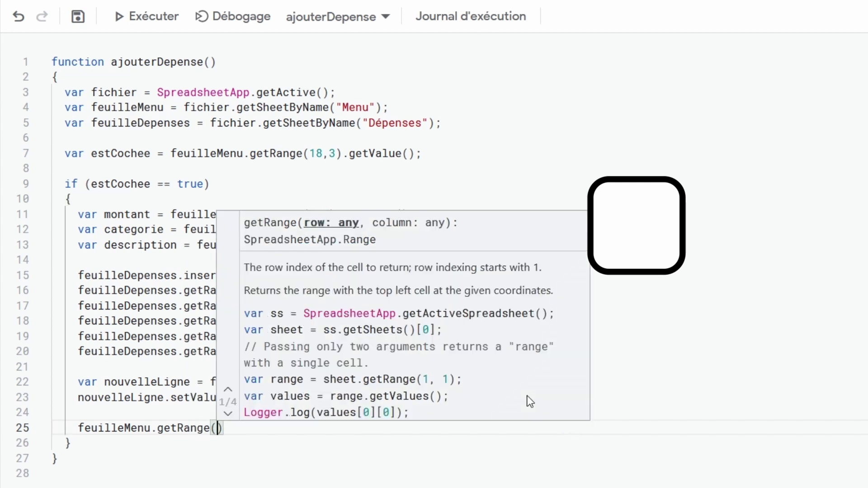
text(18,)
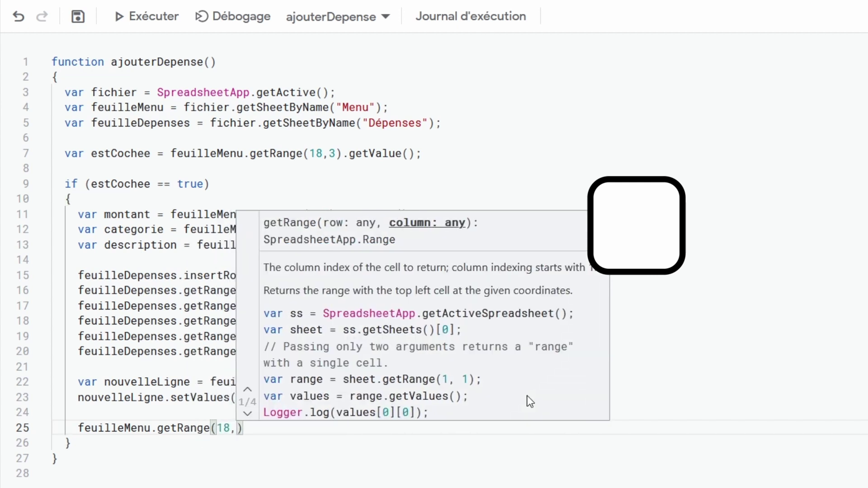
text(3)
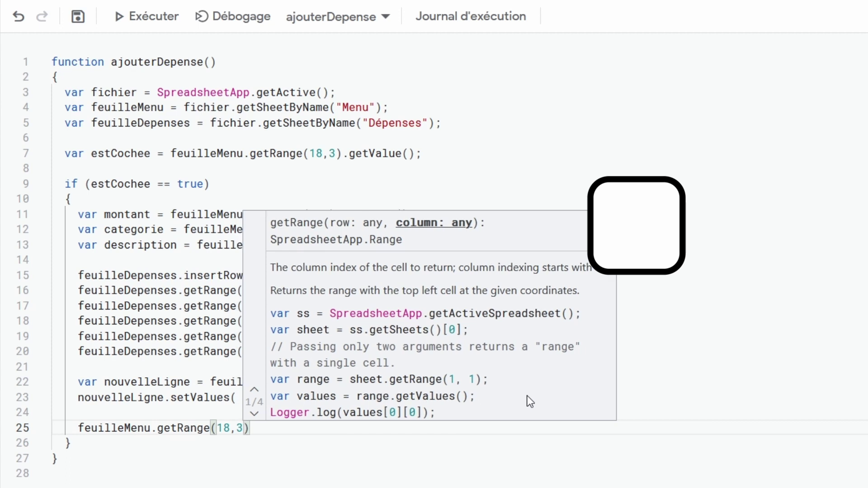
text())
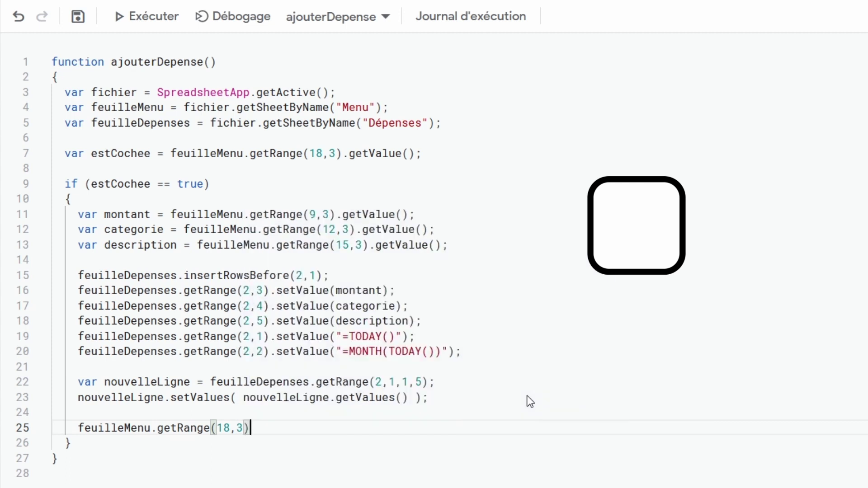
text(.)
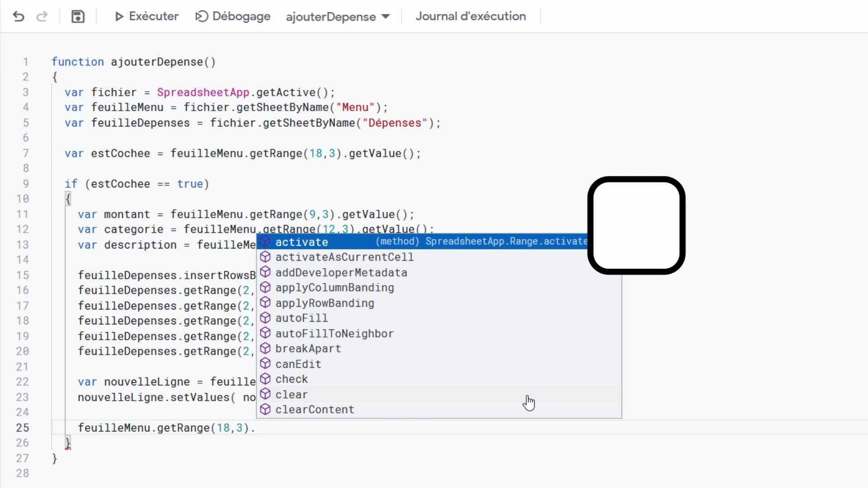
text(set)
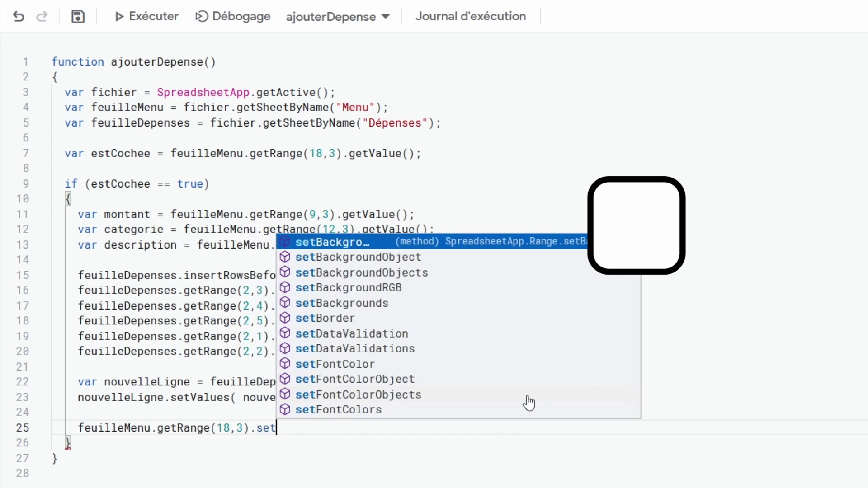
text(Value)
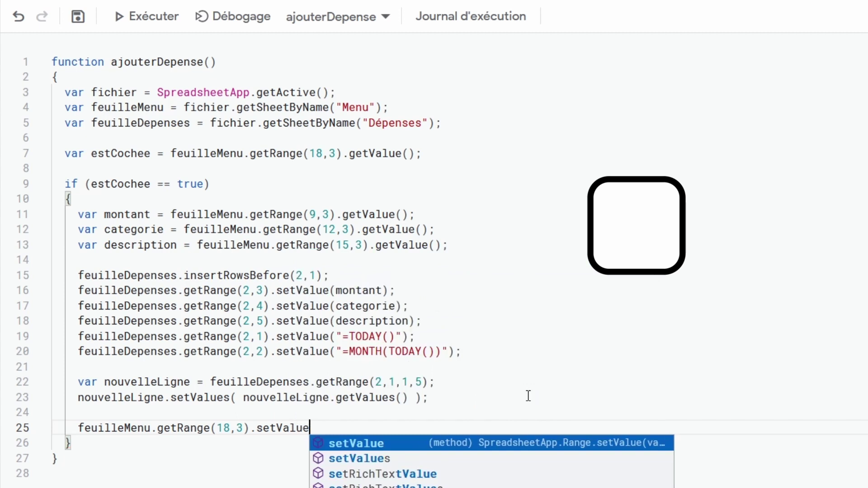
text(()
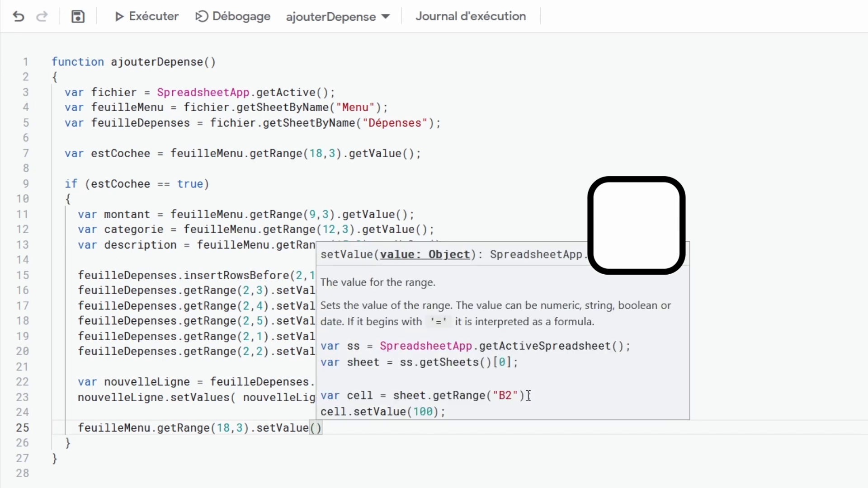
text(false)
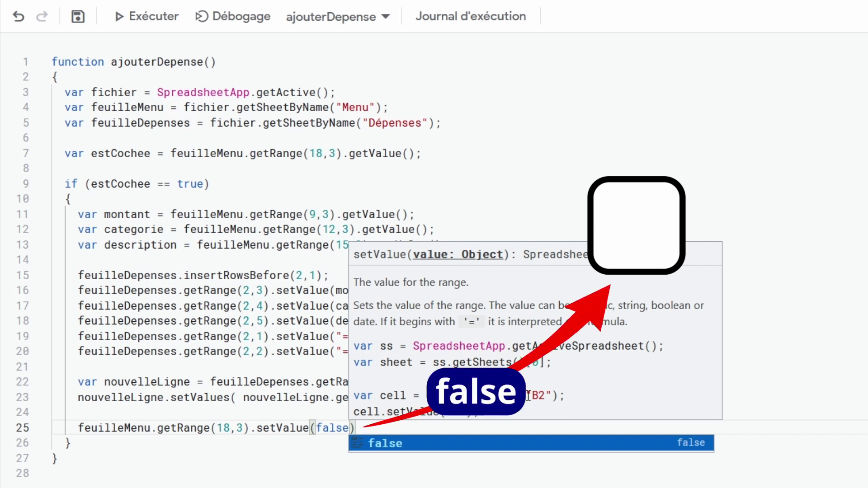
text();)
key(ctrl+s)
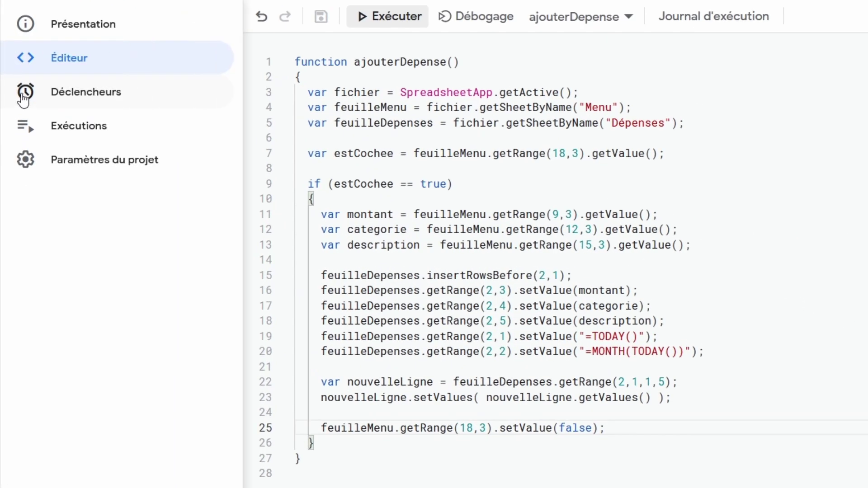
Go to the project's Déclencheurs page and start adding a new trigger
click(94, 94)
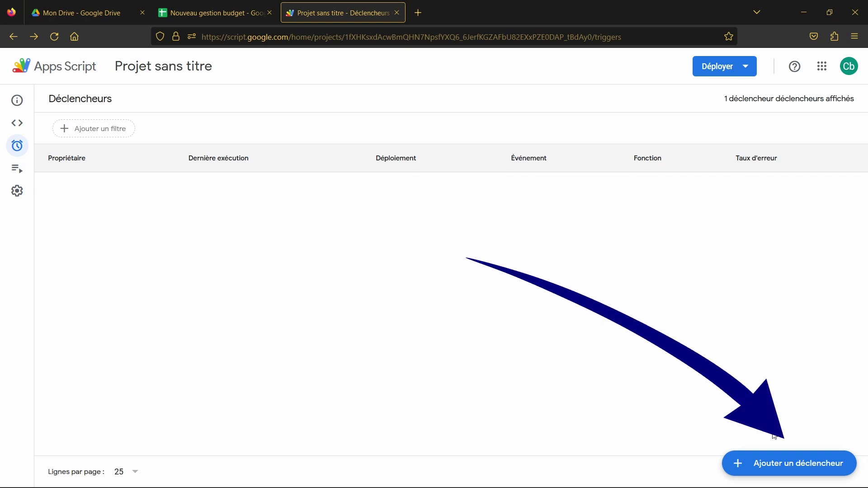
click(781, 454)
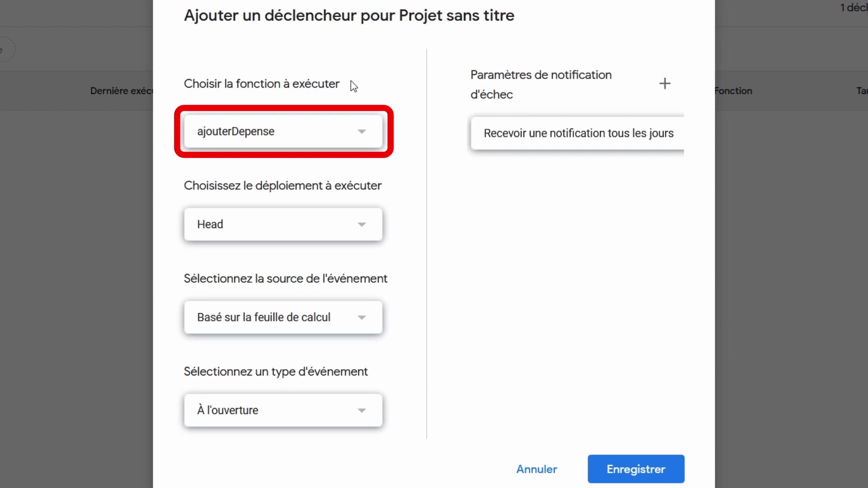
Set the trigger to run ajouterDepense with 'Basé sur la feuille de calcul' as event source
click(360, 131)
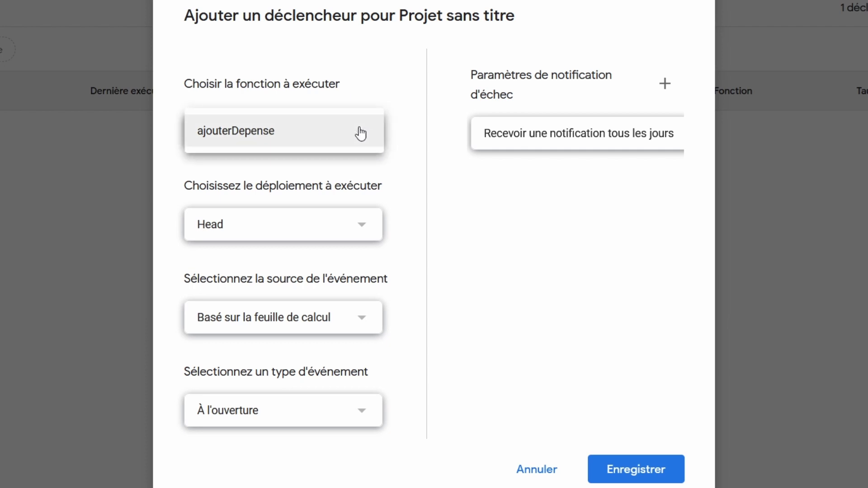
click(242, 133)
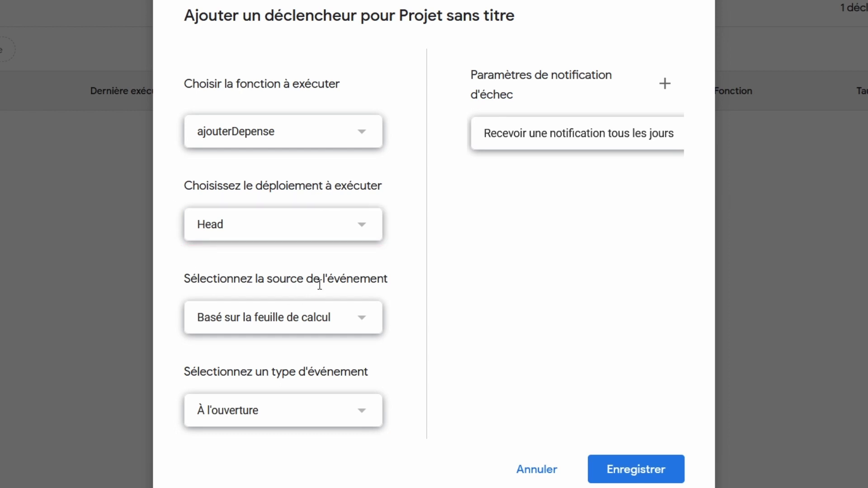
click(365, 318)
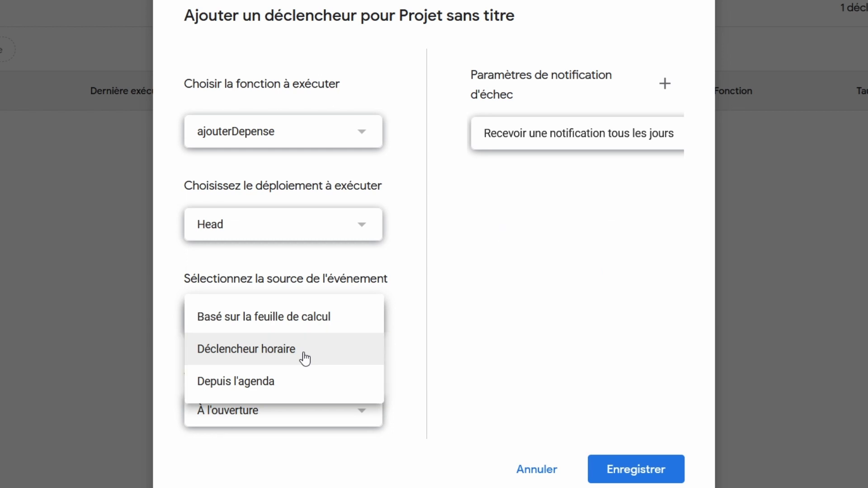
click(326, 324)
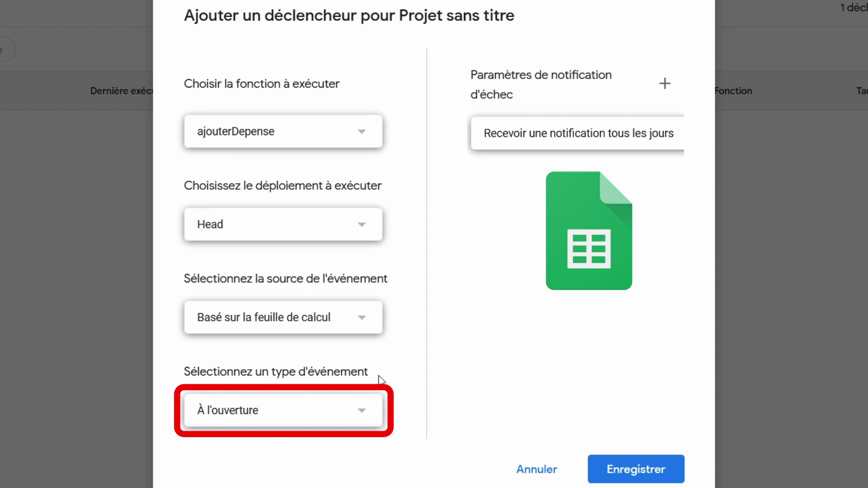
Change the trigger's event type from 'À l'ouverture' to 'Lors d'une modification'
click(366, 412)
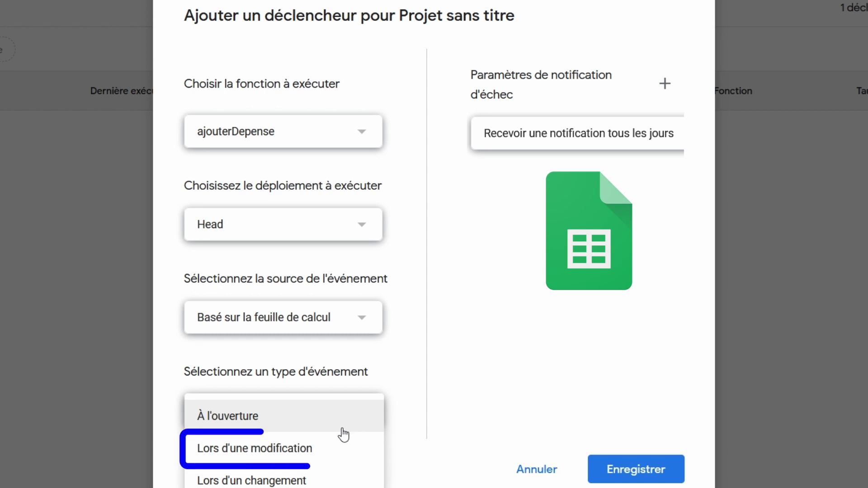
click(333, 453)
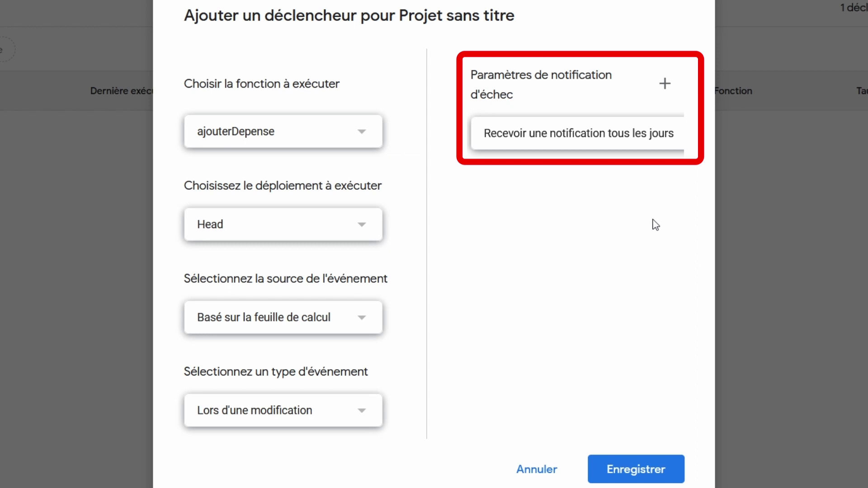
Set failure notifications to weekly ('toutes les semaines') and save the ajouterDepense edit trigger
click(619, 146)
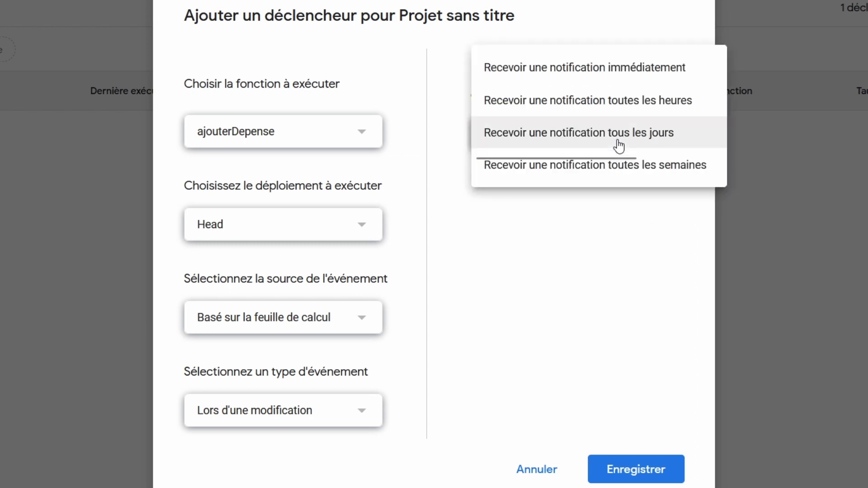
click(629, 167)
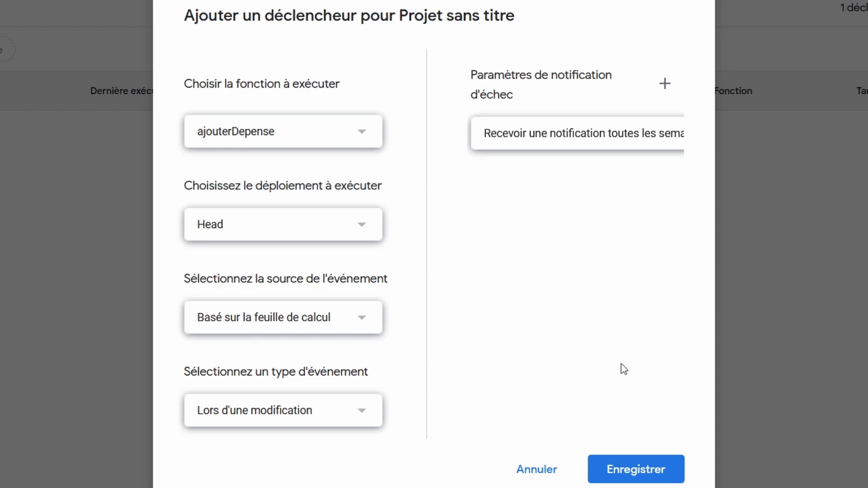
click(648, 469)
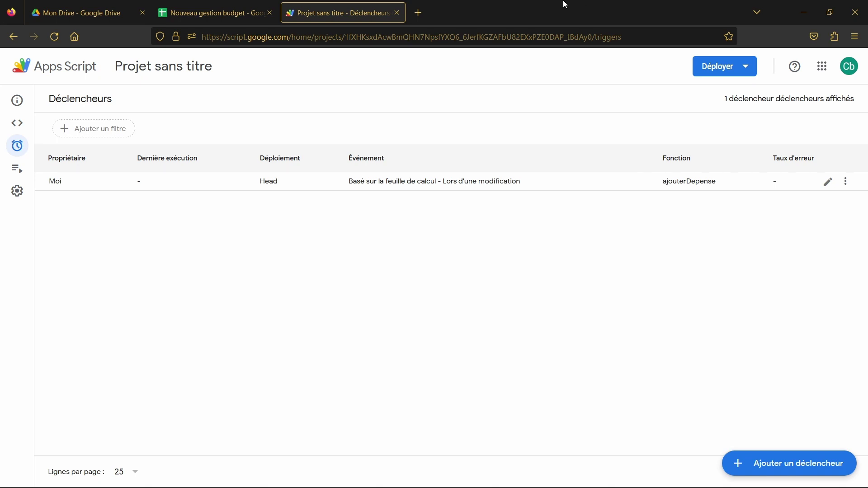
In the Nouveau gestion budget sheet, tick the Ajouter dépense checkbox in C18 for the 200 € expense
click(234, 4)
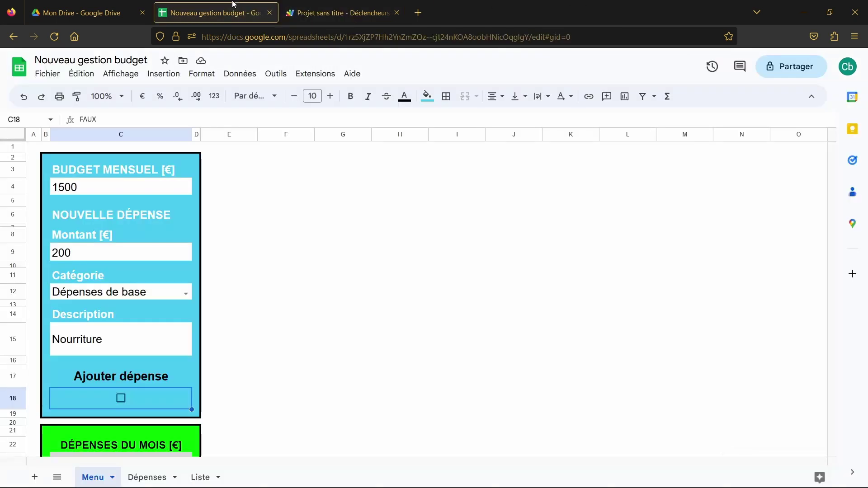
scroll(452, 309, down, 3)
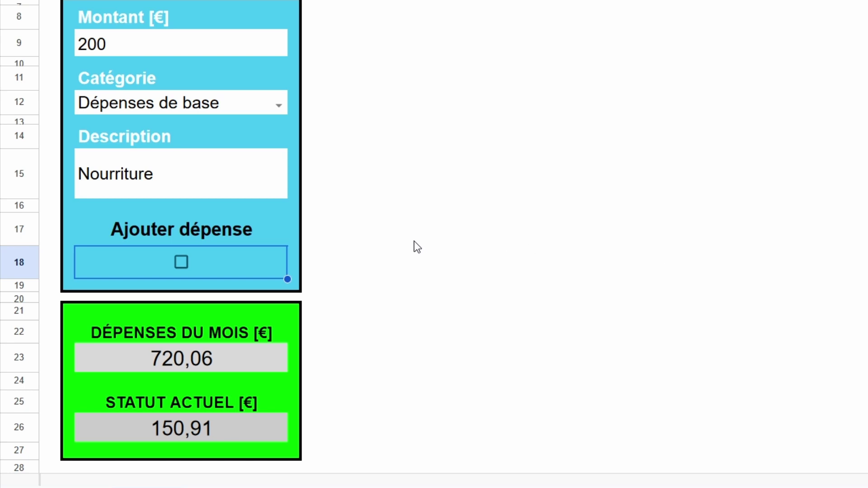
click(181, 262)
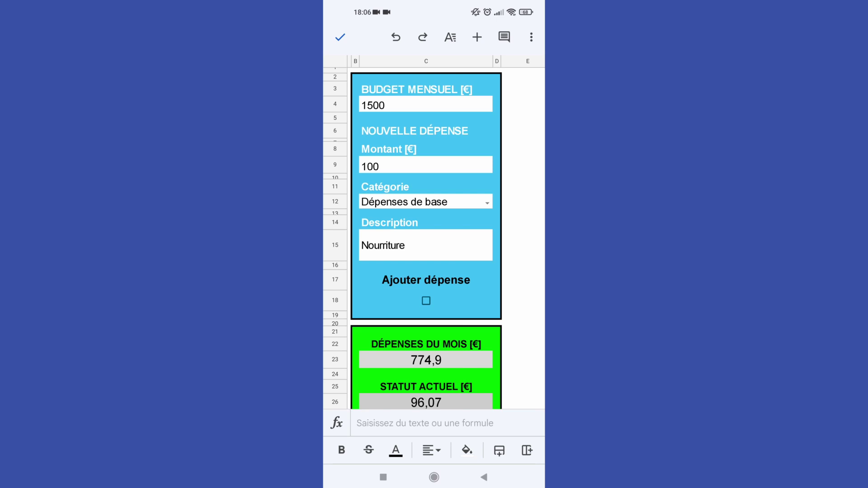
On the phone, tick the Ajouter dépense checkbox in C18 for the 100 € Nourriture expense
click(427, 300)
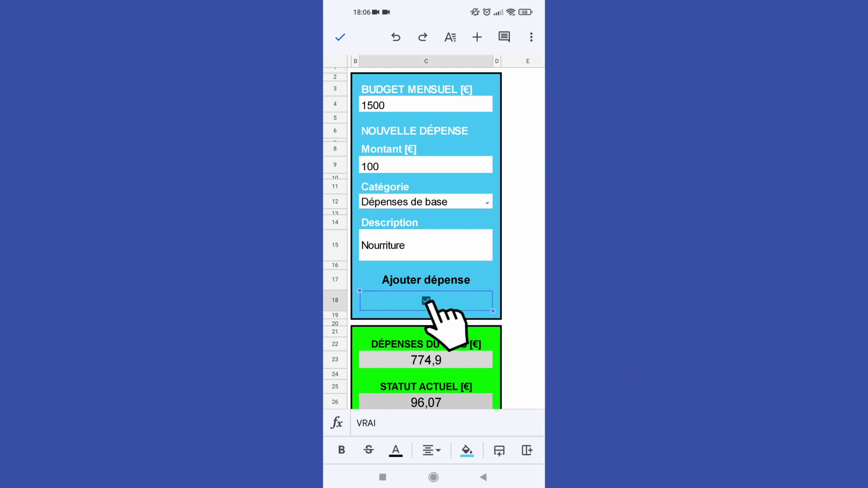